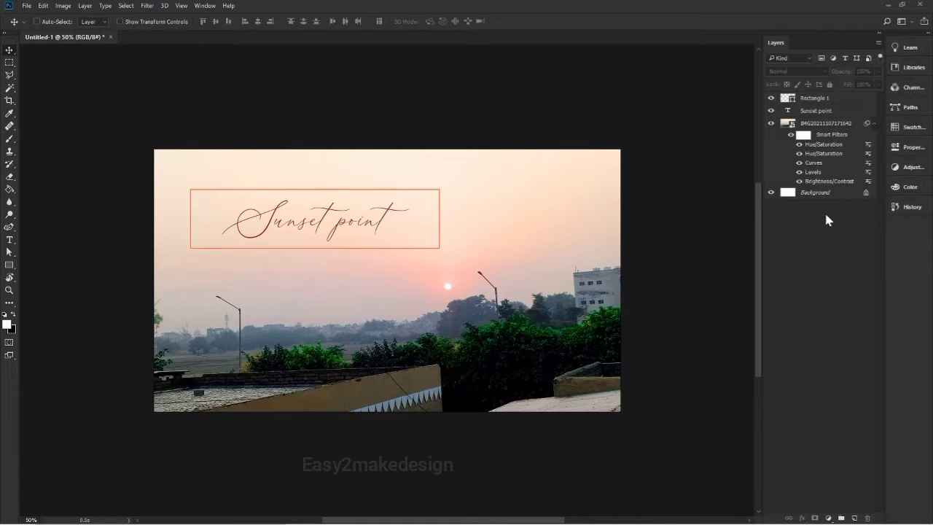
- Move the Sunset point text out of the rectangle frame to just beneath it, near the sun
{"action": "key", "text": "alt+]"}
{"action": "left_click", "coordinate": [817, 126]}
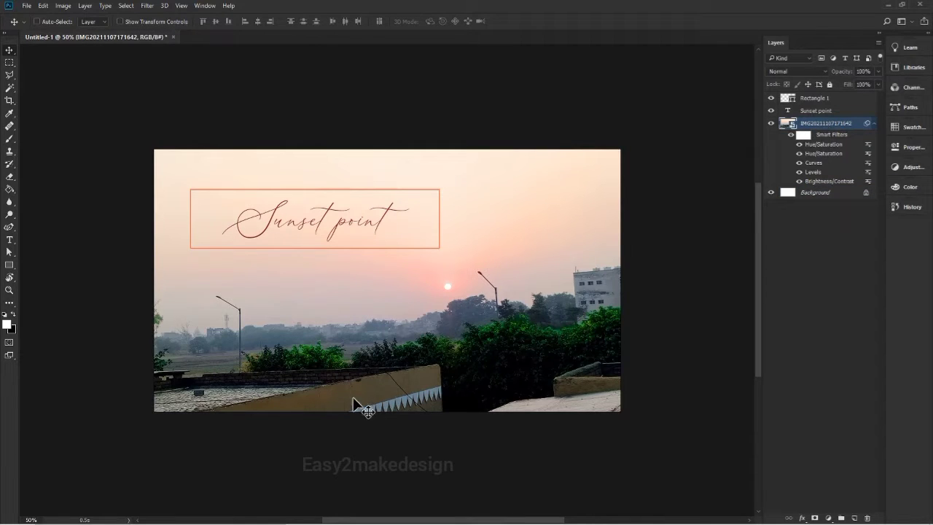
{"action": "left_click", "coordinate": [828, 112]}
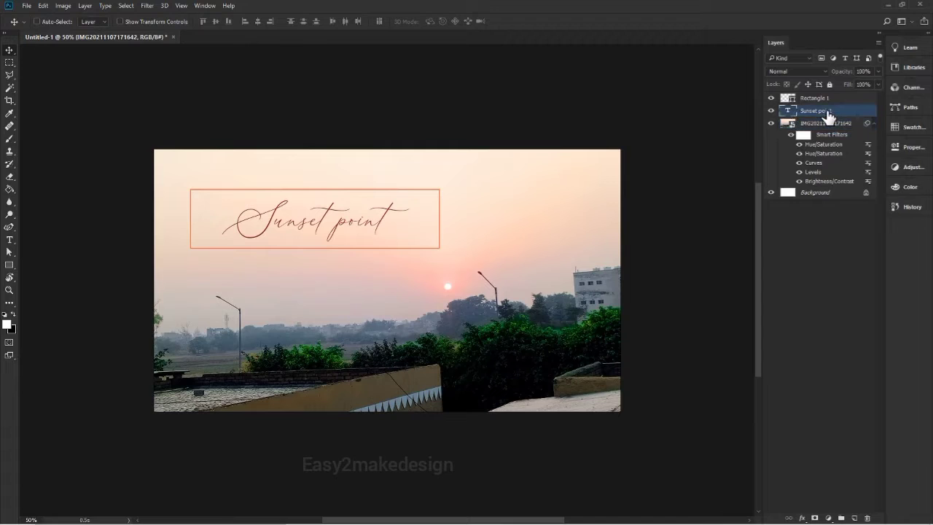
{"action": "left_click_drag", "start_coordinate": [390, 258], "coordinate": [405, 277]}
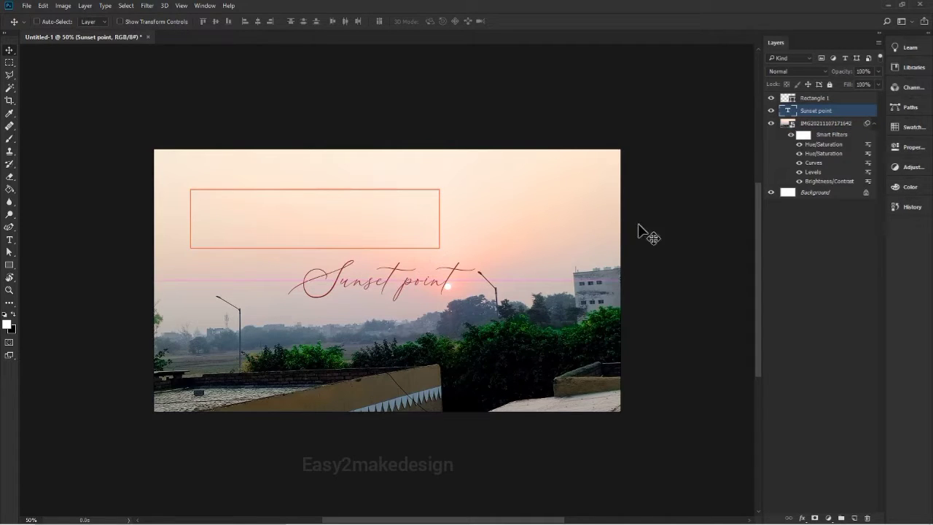
- Reposition the Rectangle 1 frame in the sky above the text, trying undo and several placements
{"action": "left_click", "coordinate": [817, 101]}
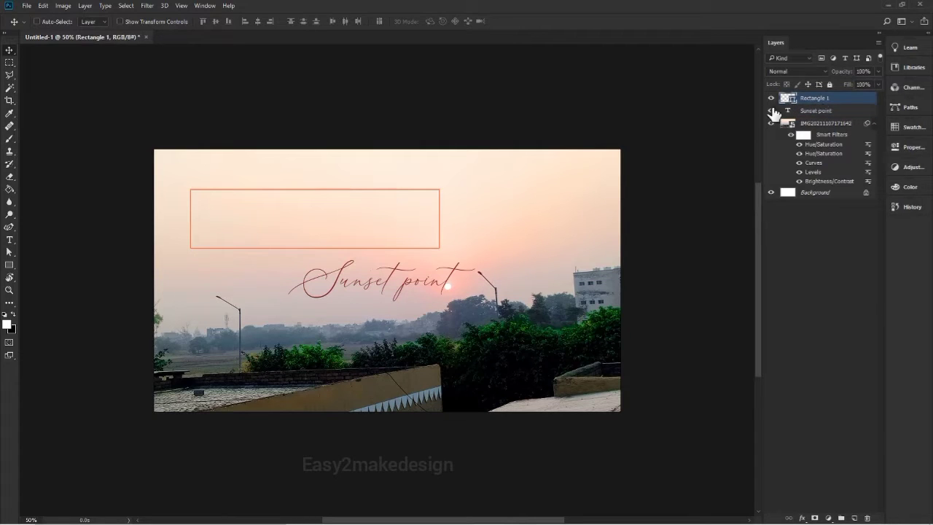
{"action": "left_click_drag", "start_coordinate": [349, 273], "coordinate": [385, 247]}
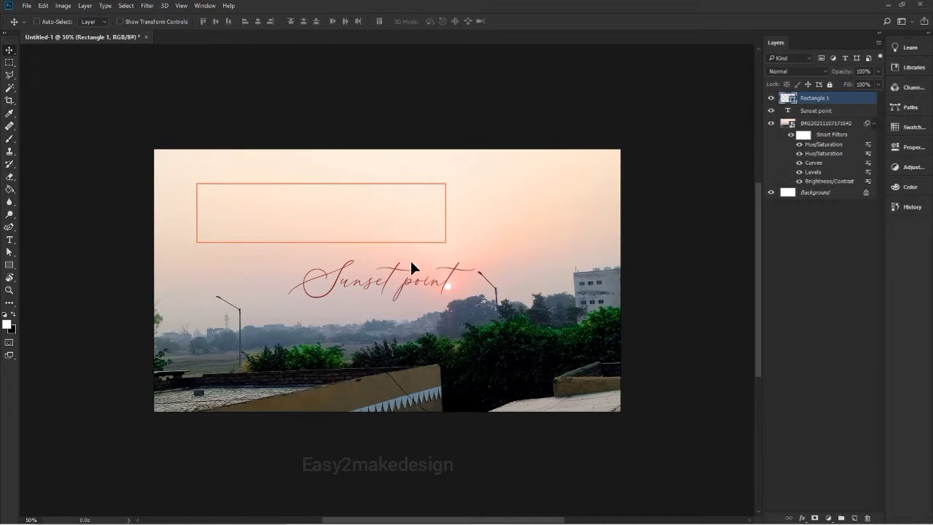
{"action": "key", "text": "ctrl"}
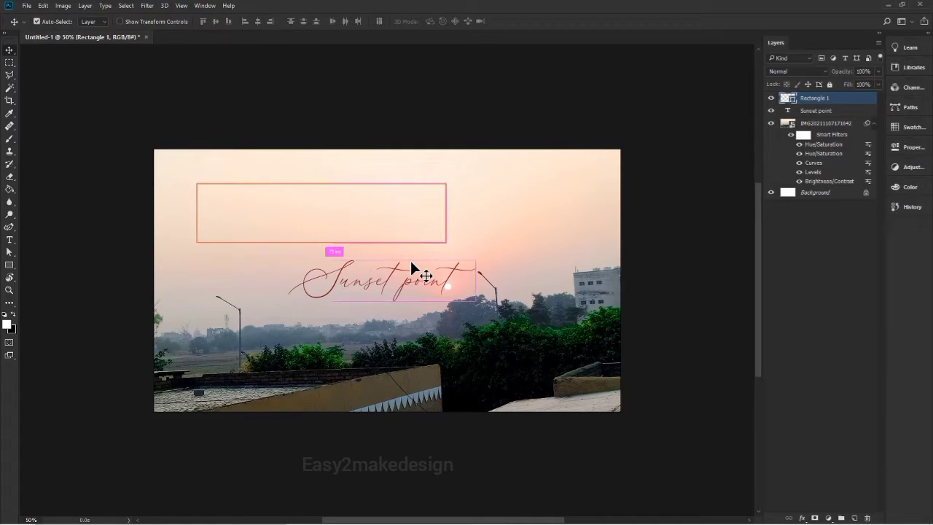
{"action": "key", "text": "ctrl+z"}
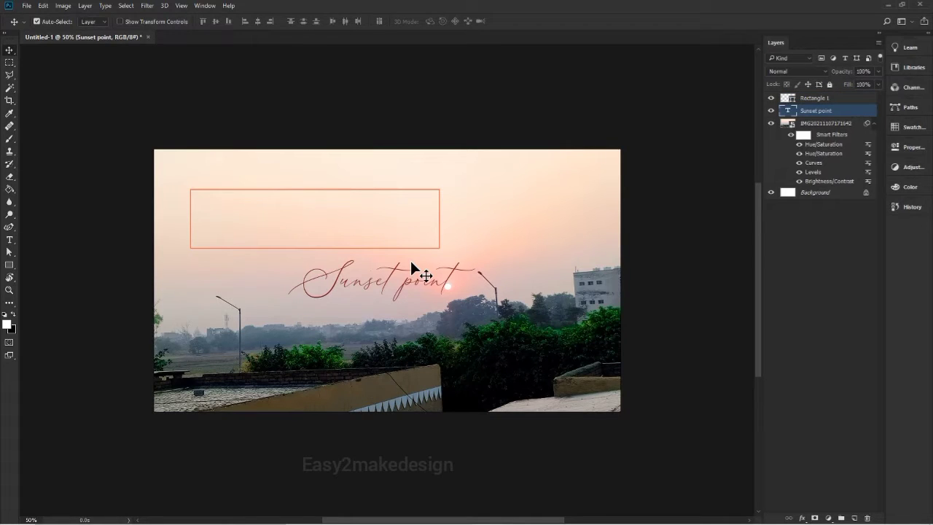
{"action": "key", "text": "ctrl+z"}
{"action": "key", "text": "ctrl+z"}
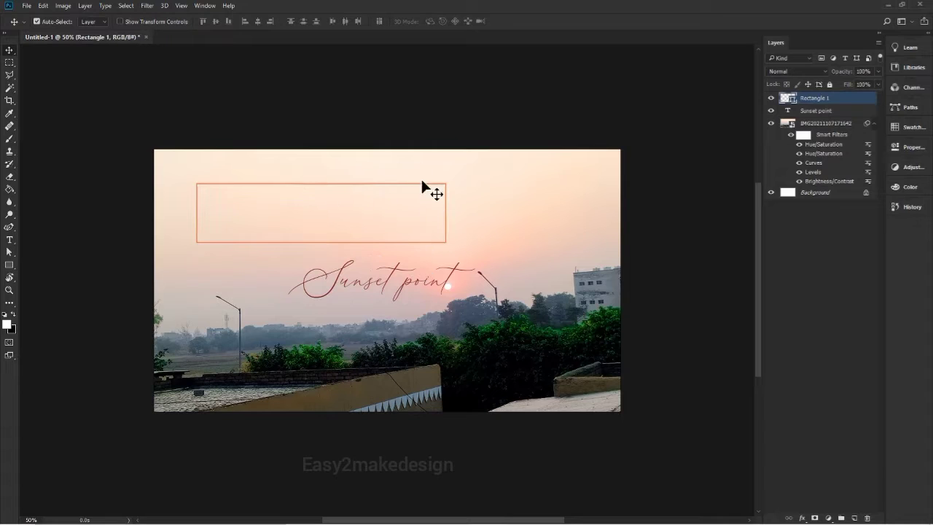
{"action": "left_click_drag", "start_coordinate": [432, 239], "coordinate": [457, 260]}
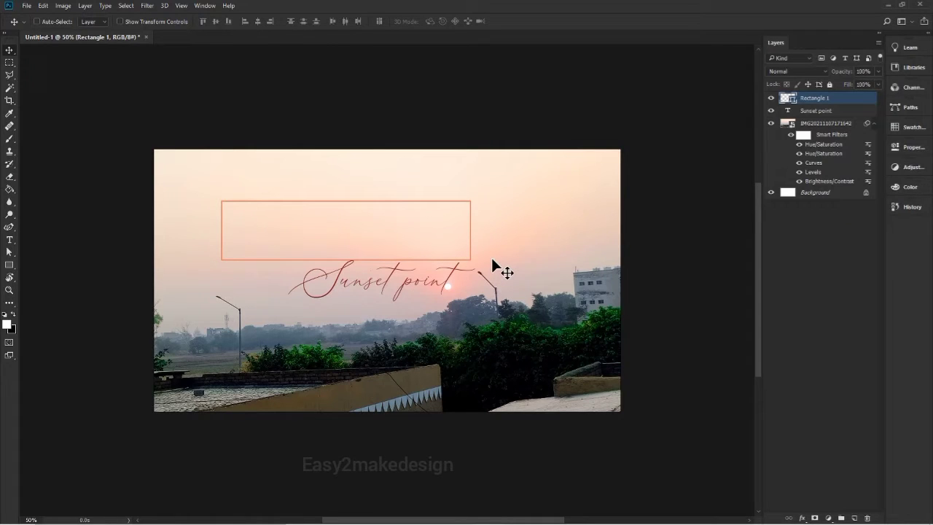
{"action": "left_click_drag", "start_coordinate": [377, 265], "coordinate": [340, 238]}
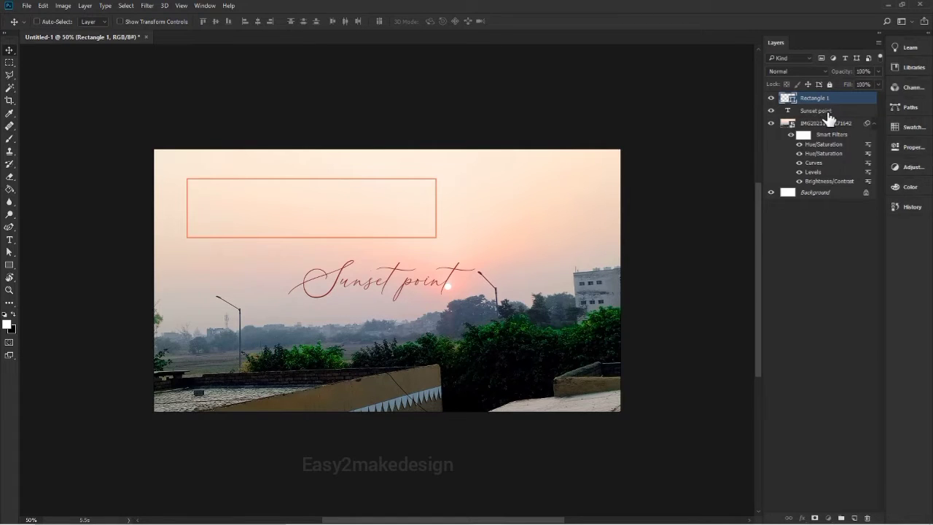
- Step the selection down to the photo layer, check that the Layers panel is enabled, and select the Rectangle 1 layer
{"action": "key", "text": "alt+bracketleft"}
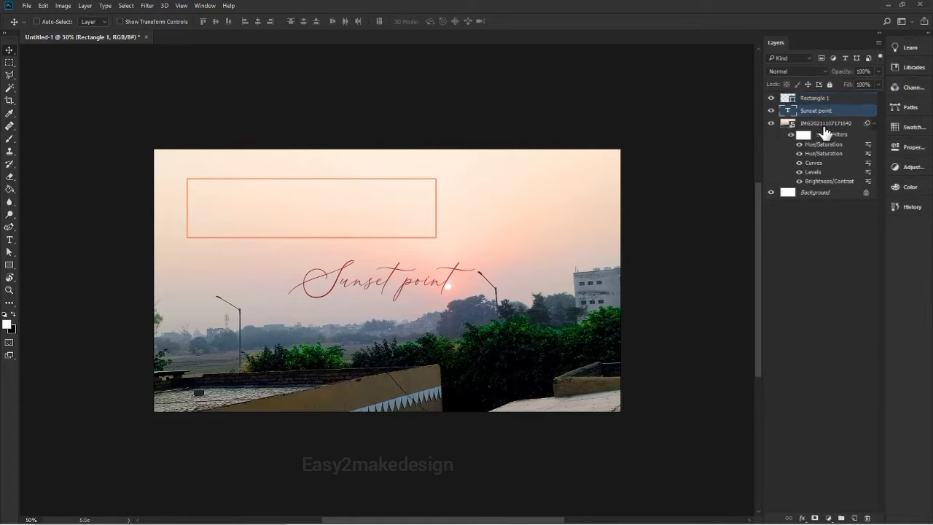
{"action": "key", "text": "alt+bracketleft"}
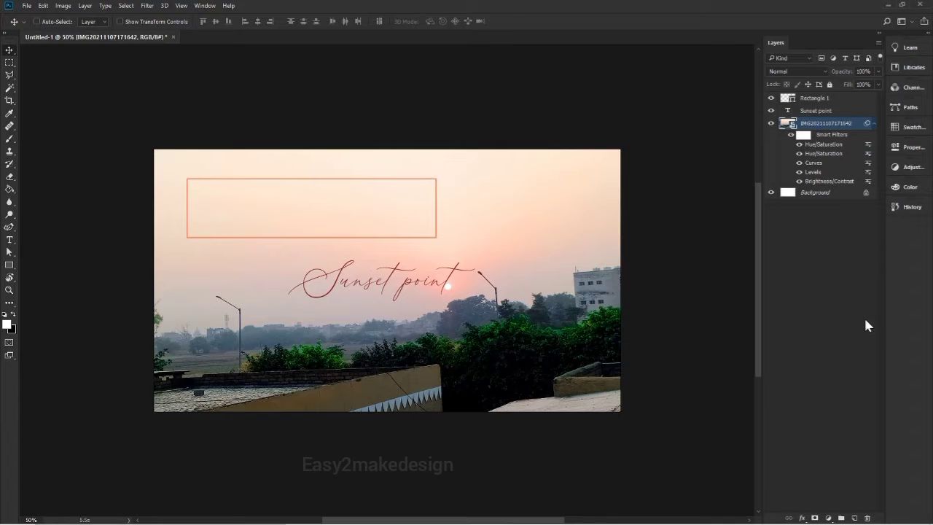
{"action": "left_click", "coordinate": [207, 7]}
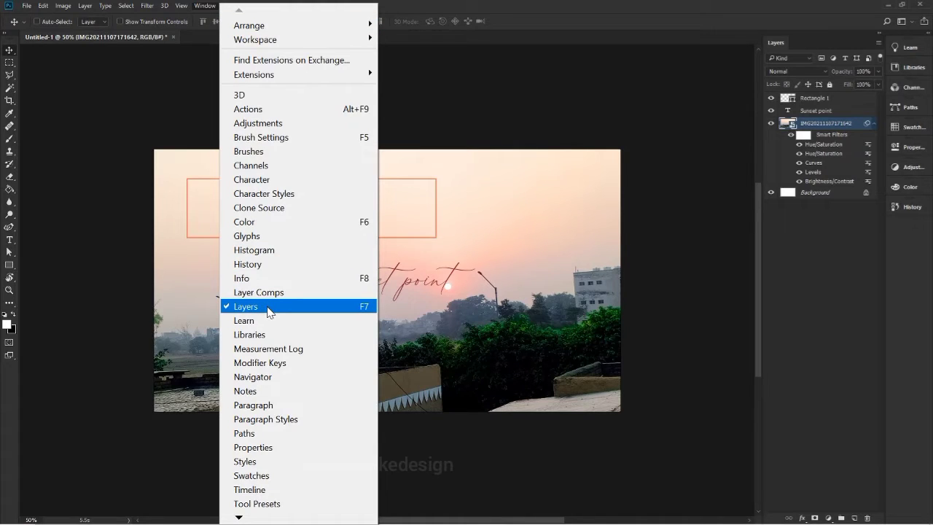
{"action": "left_click", "coordinate": [377, 307]}
{"action": "left_click", "coordinate": [783, 99]}
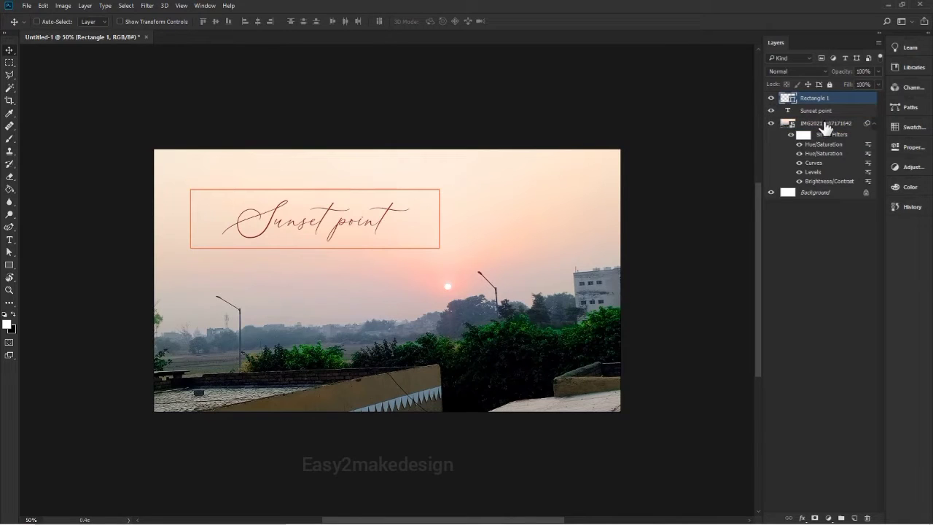
- Hide the Sunset point text layer and show it again, twice
{"action": "left_click", "coordinate": [771, 111]}
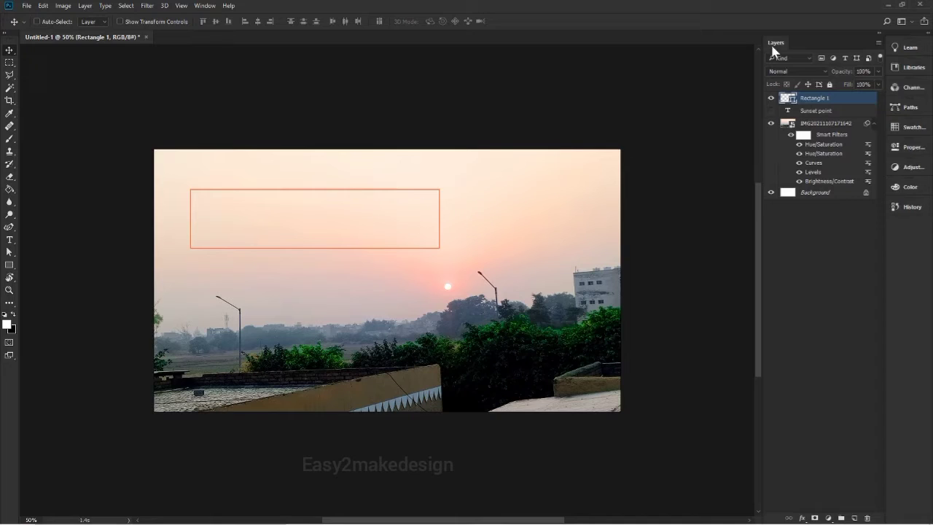
{"action": "left_click", "coordinate": [771, 110]}
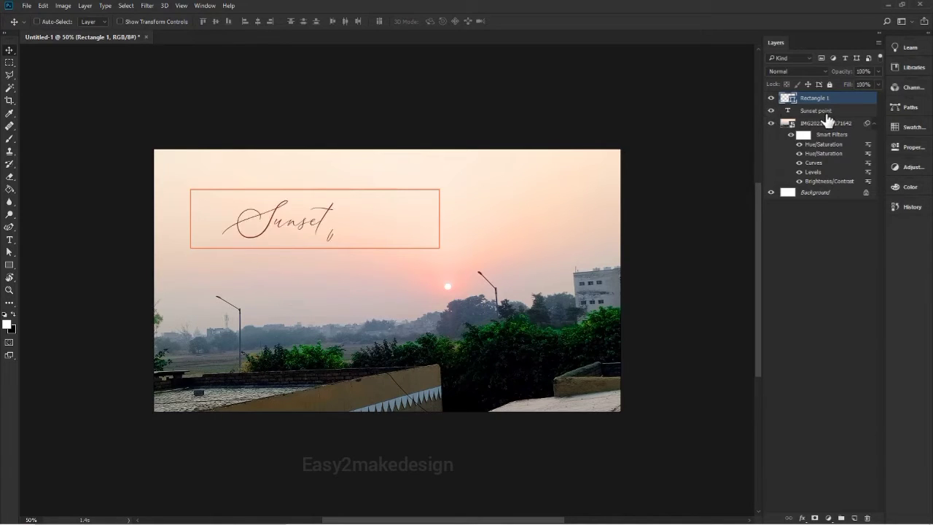
{"action": "left_click", "coordinate": [772, 111]}
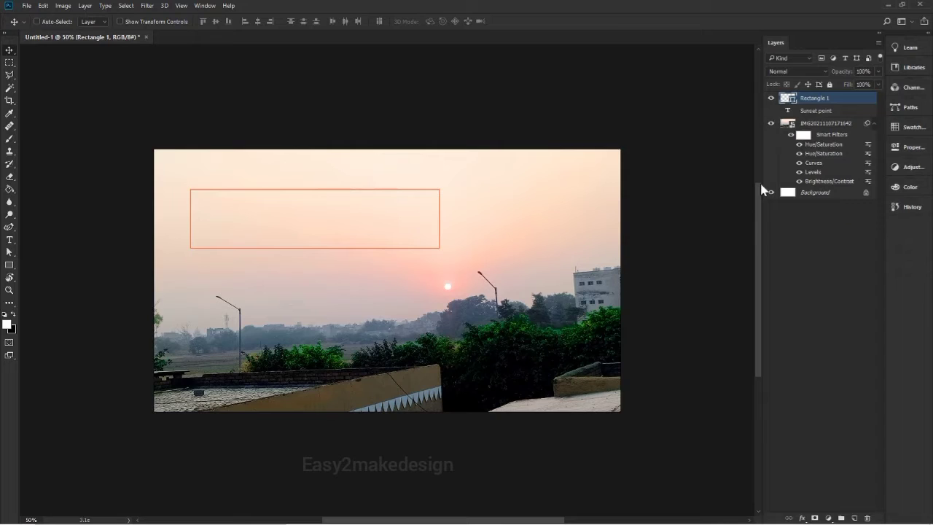
{"action": "left_click", "coordinate": [771, 112]}
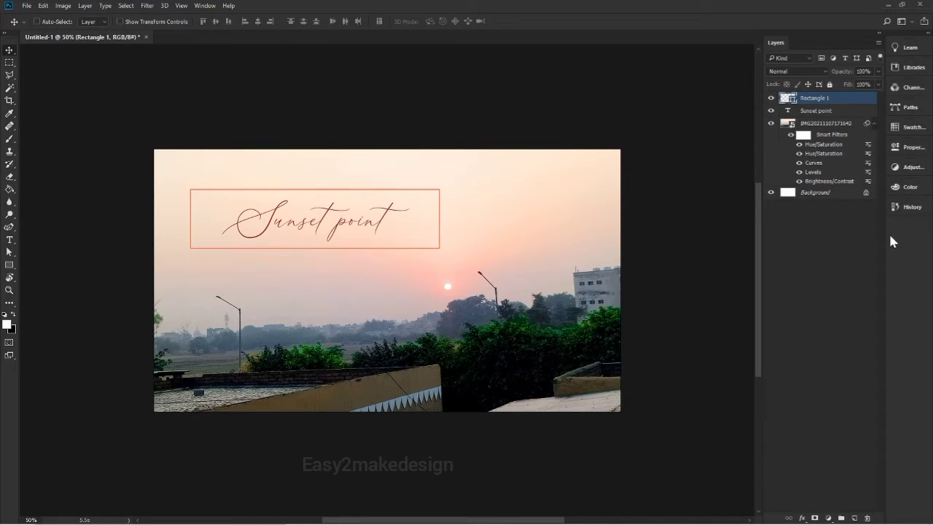
- Select the layers one by one, then select the Sunset point, photo and Rectangle 1 layers together
{"action": "double_click", "coordinate": [831, 98]}
{"action": "left_click", "coordinate": [845, 111]}
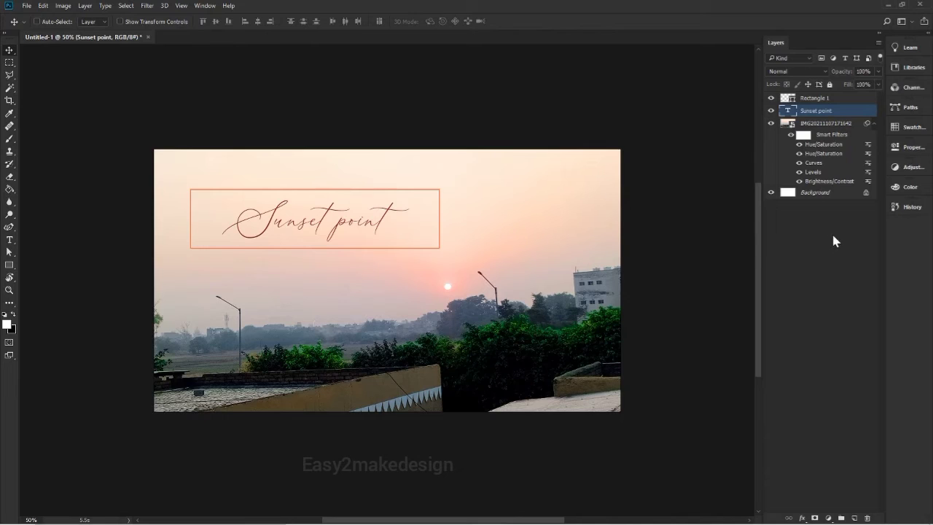
{"action": "left_click", "coordinate": [825, 125]}
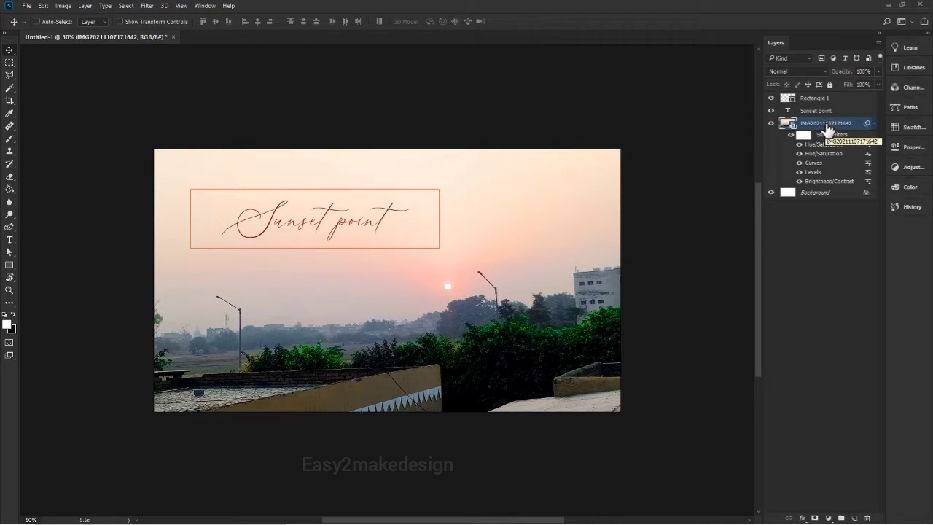
{"action": "key", "text": "ctrl+z"}
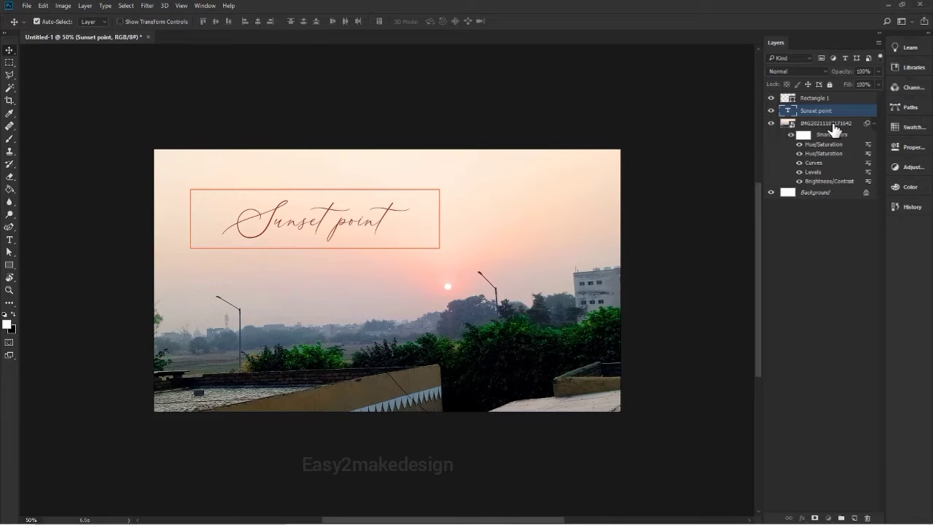
{"action": "left_click", "coordinate": [833, 126], "text": "ctrl"}
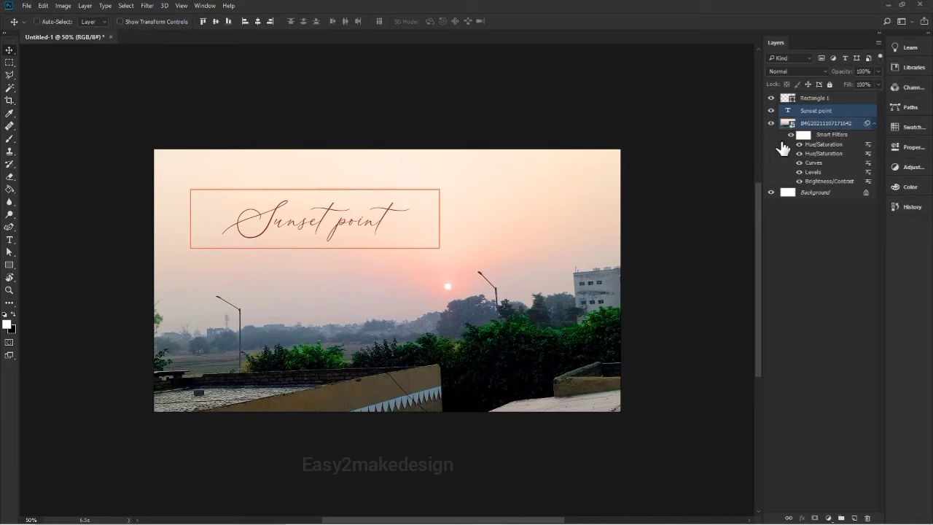
{"action": "left_click", "coordinate": [824, 98], "text": "ctrl"}
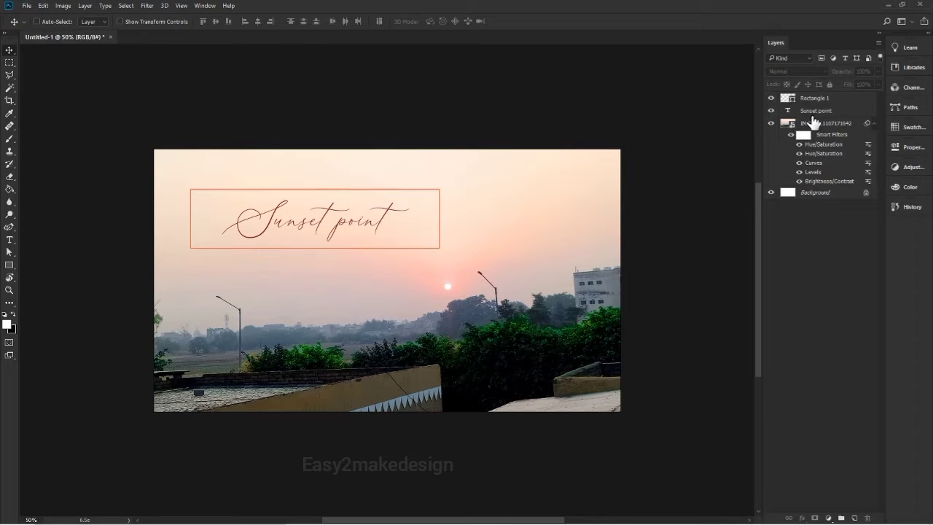
- Move the Sunset point and Rectangle 1 layers below the photo layer in the stack
{"action": "left_click_drag", "start_coordinate": [817, 111], "coordinate": [825, 142]}
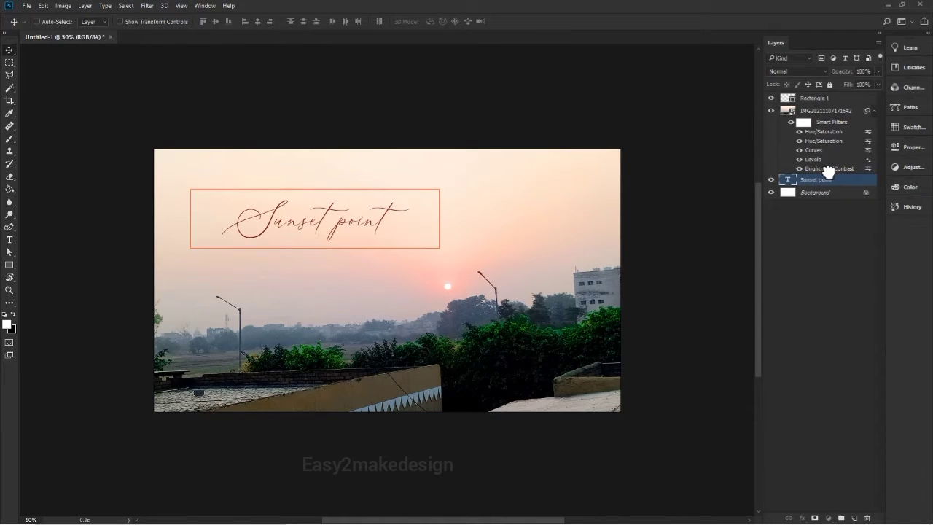
{"action": "left_click_drag", "start_coordinate": [828, 172], "coordinate": [834, 180]}
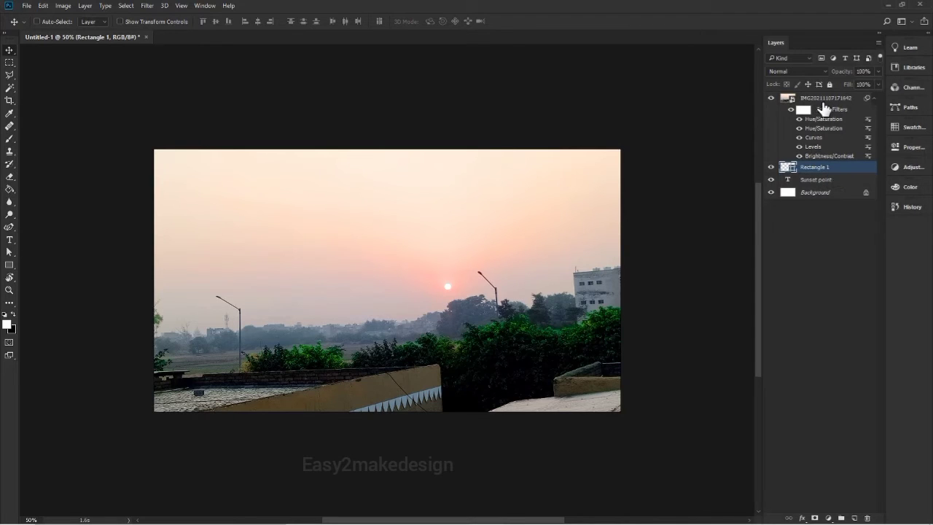
- Move the Rectangle 1 layer above the photo layer and the Sunset point layer to the top of the stack
{"action": "key", "text": "ctrl"}
{"action": "left_click_drag", "start_coordinate": [823, 170], "coordinate": [831, 89]}
{"action": "left_click_drag", "start_coordinate": [830, 89], "coordinate": [829, 95]}
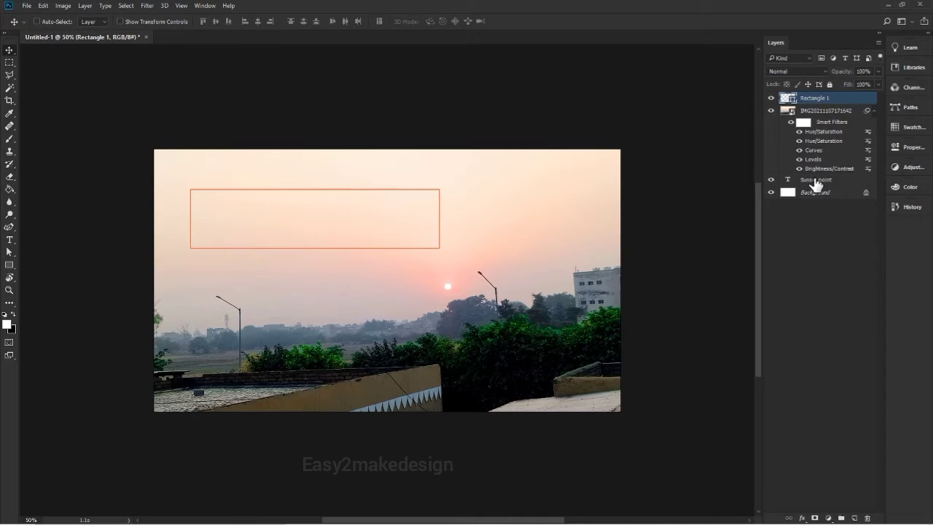
{"action": "mouse_move", "coordinate": [823, 111]}
{"action": "left_mouse_down"}
{"action": "mouse_move", "coordinate": [824, 87]}
{"action": "mouse_move", "coordinate": [823, 96]}
{"action": "left_mouse_up"}
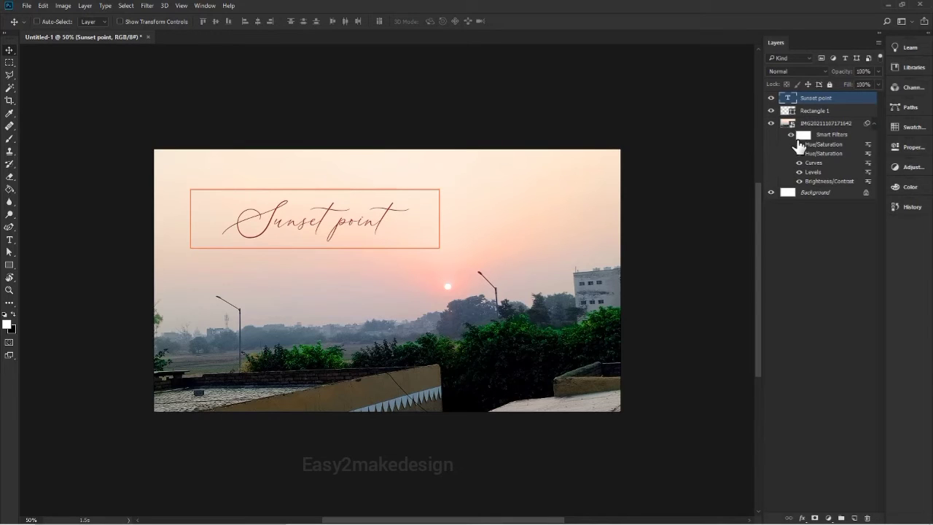
- Add a new empty layer at the top of the stack and hide all layers beneath it
{"action": "left_click", "coordinate": [856, 517]}
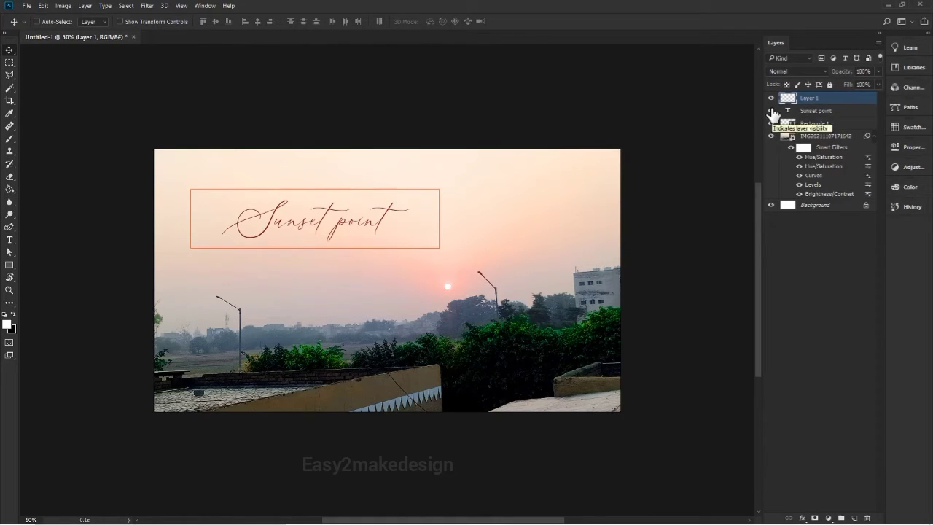
{"action": "left_click_drag", "start_coordinate": [772, 111], "coordinate": [780, 217]}
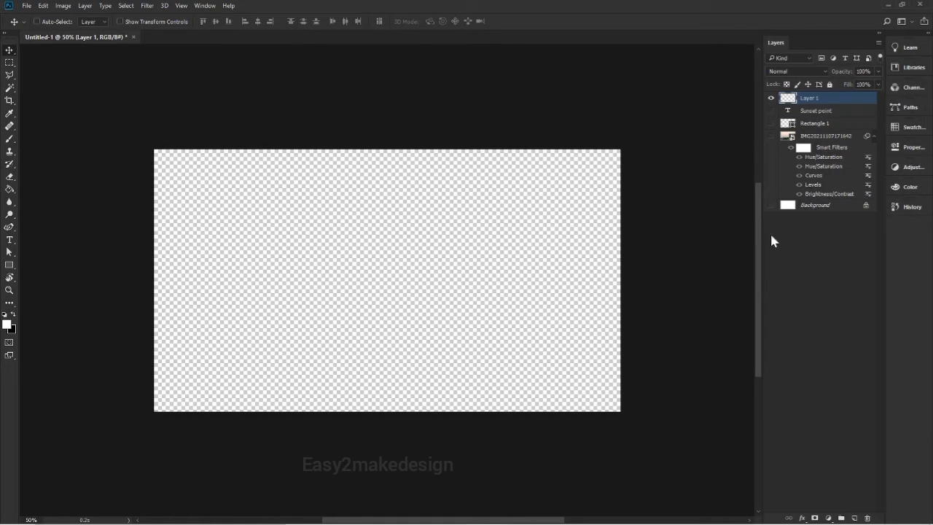
- Make the Sunset point, Rectangle 1, photo and Background layers visible again
{"action": "left_click_drag", "start_coordinate": [771, 111], "coordinate": [770, 124]}
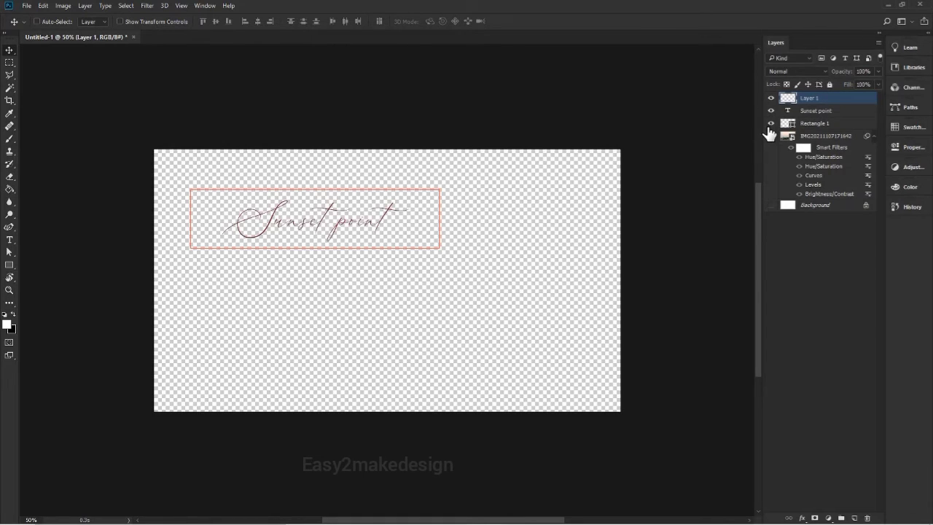
{"action": "left_click", "coordinate": [771, 124]}
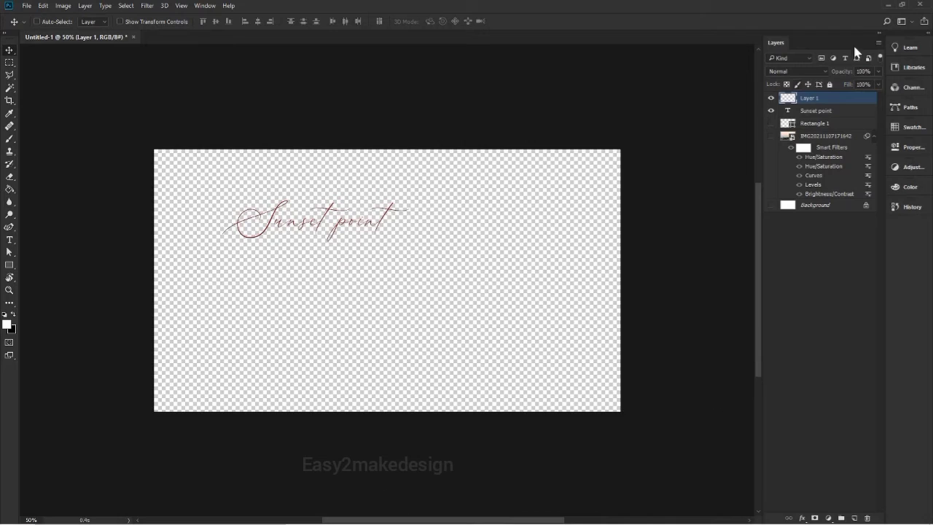
{"action": "left_click", "coordinate": [785, 124]}
{"action": "left_click", "coordinate": [771, 123]}
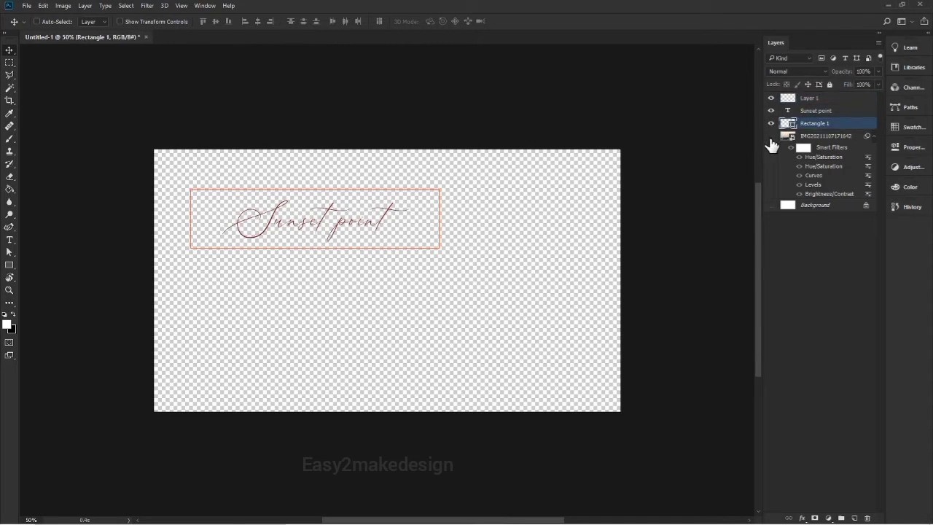
{"action": "left_click", "coordinate": [772, 136]}
{"action": "left_click", "coordinate": [771, 205]}
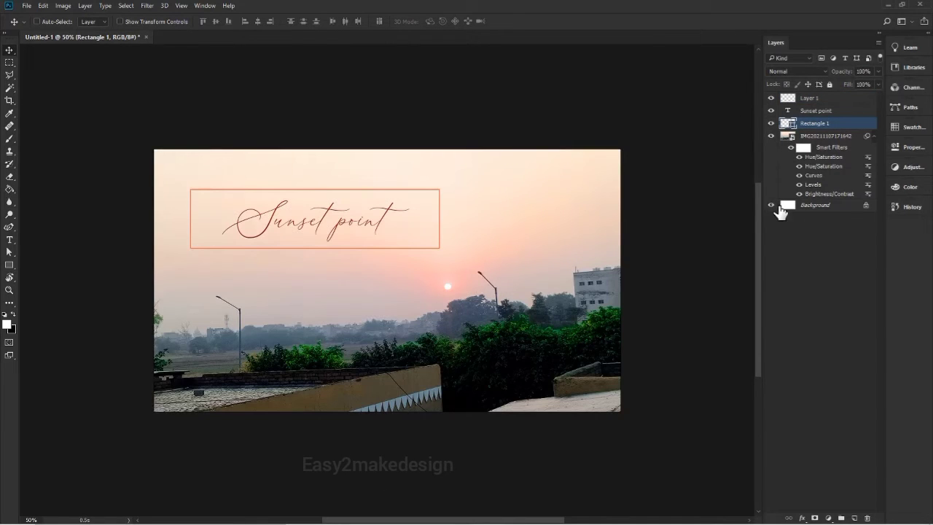
- Rename the new empty top layer to "New Layer"
{"action": "left_click", "coordinate": [812, 99]}
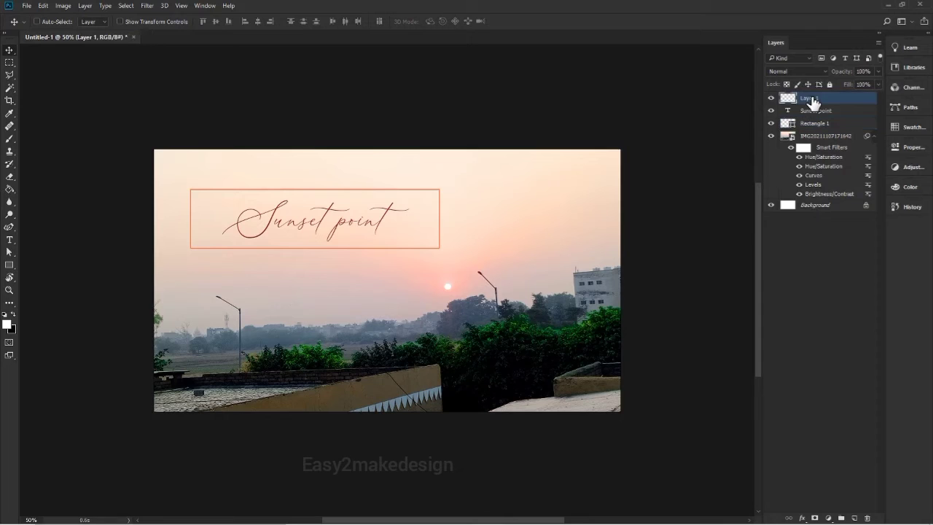
{"action": "double_click", "coordinate": [812, 99]}
{"action": "type", "text": "New Layer"}
{"action": "key", "text": "Return"}
- Lower the sunset photo layer's opacity to 25% and return it to 100%
{"action": "left_click", "coordinate": [826, 137]}
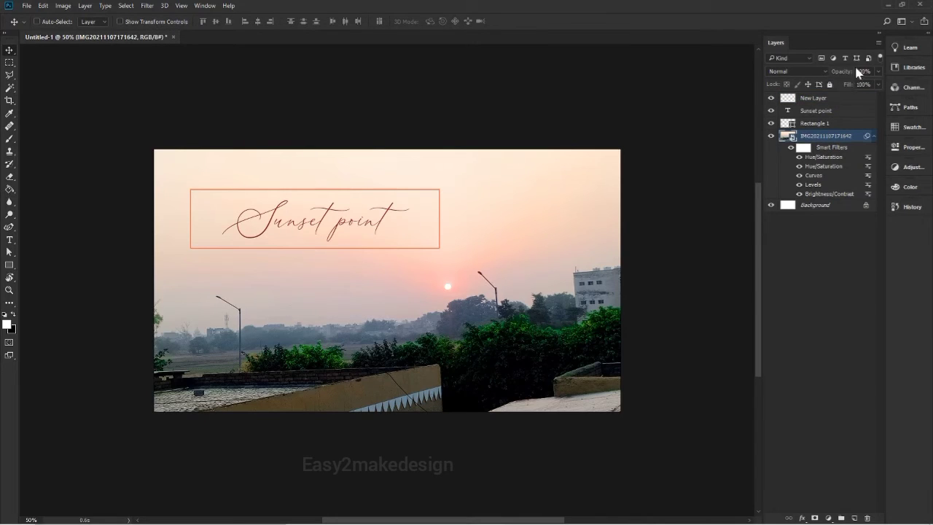
{"action": "left_click", "coordinate": [878, 85]}
{"action": "left_click", "coordinate": [846, 83]}
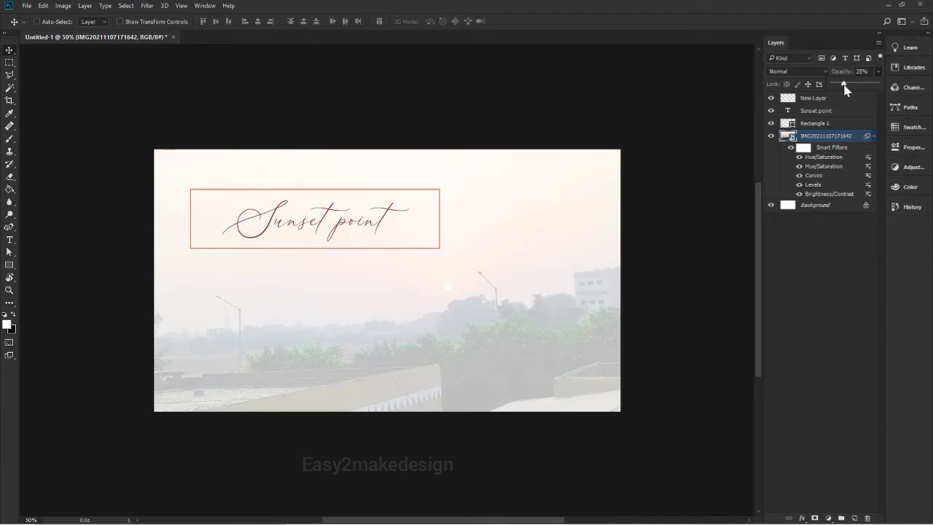
{"action": "left_click_drag", "start_coordinate": [844, 85], "coordinate": [864, 88]}
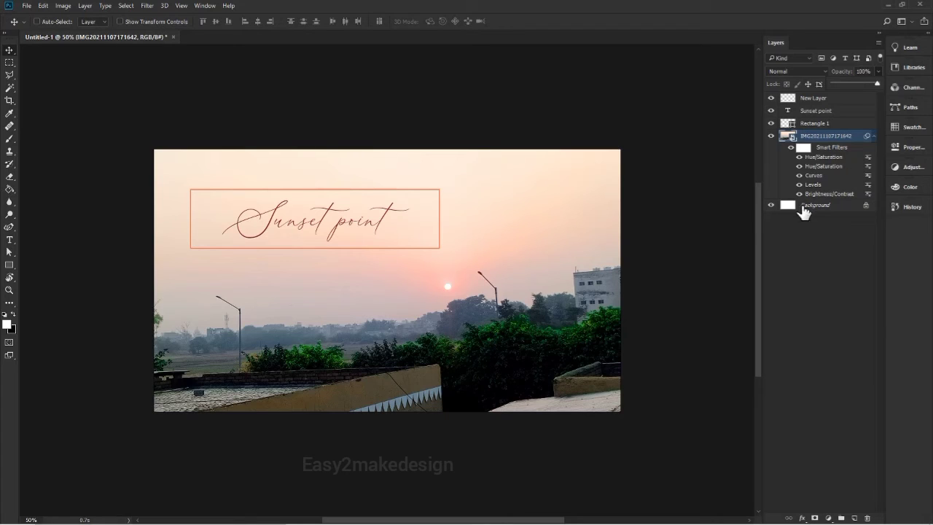
- Delete the Sunset point text layer and undo the deletion
{"action": "left_click", "coordinate": [817, 100]}
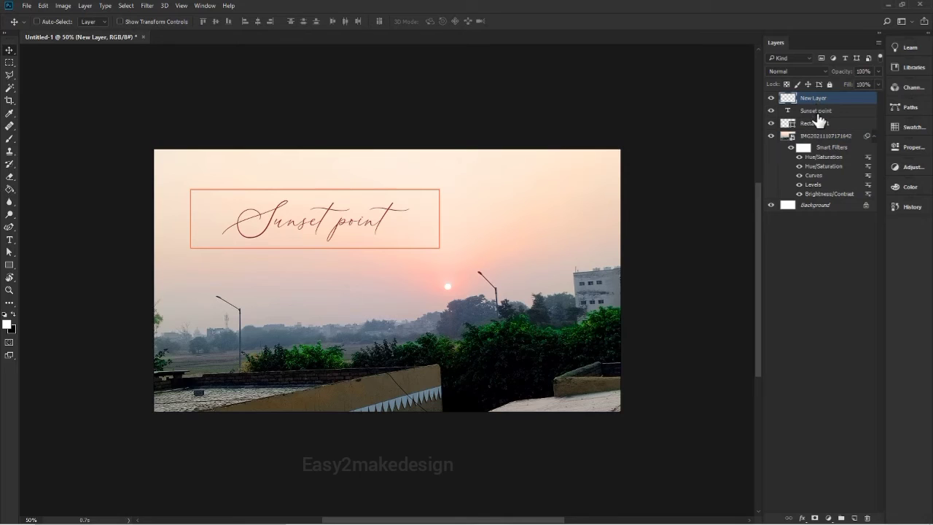
{"action": "left_click", "coordinate": [823, 115]}
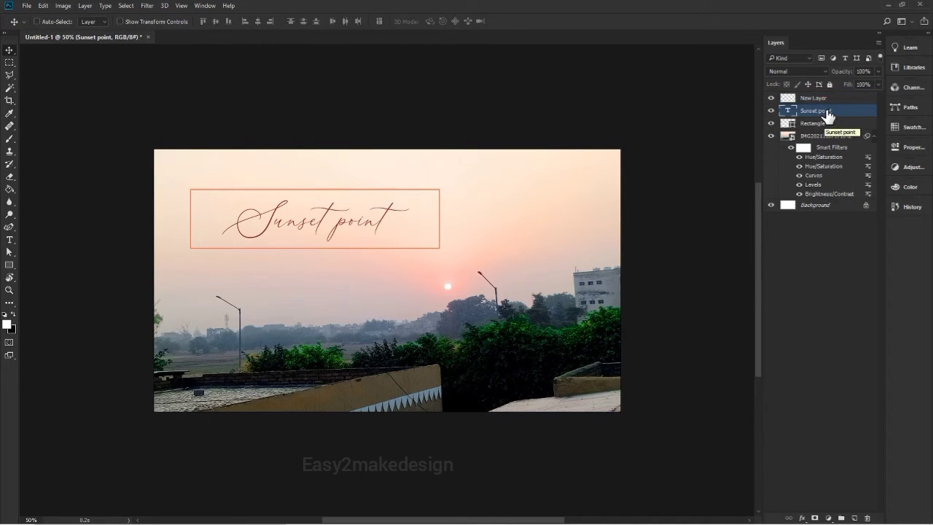
{"action": "key", "text": "Delete"}
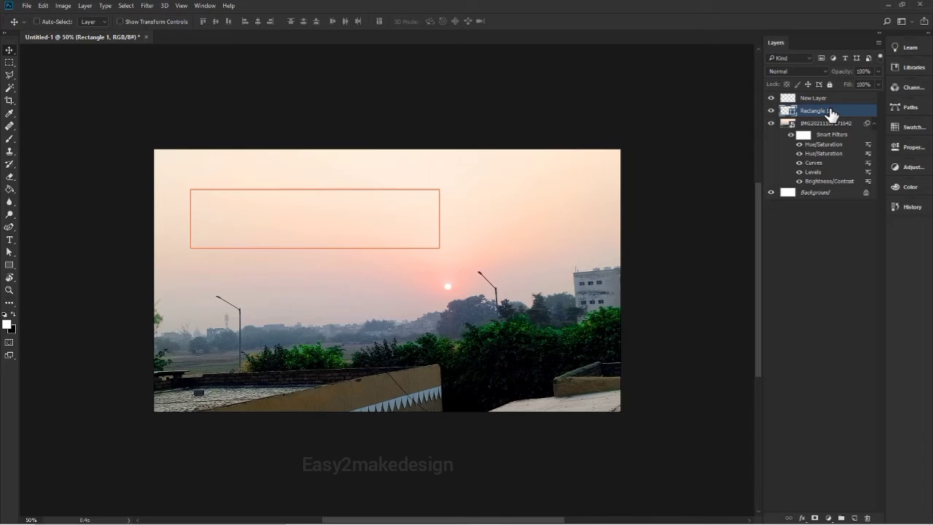
{"action": "key", "text": "ctrl"}
{"action": "key", "text": "ctrl+z"}
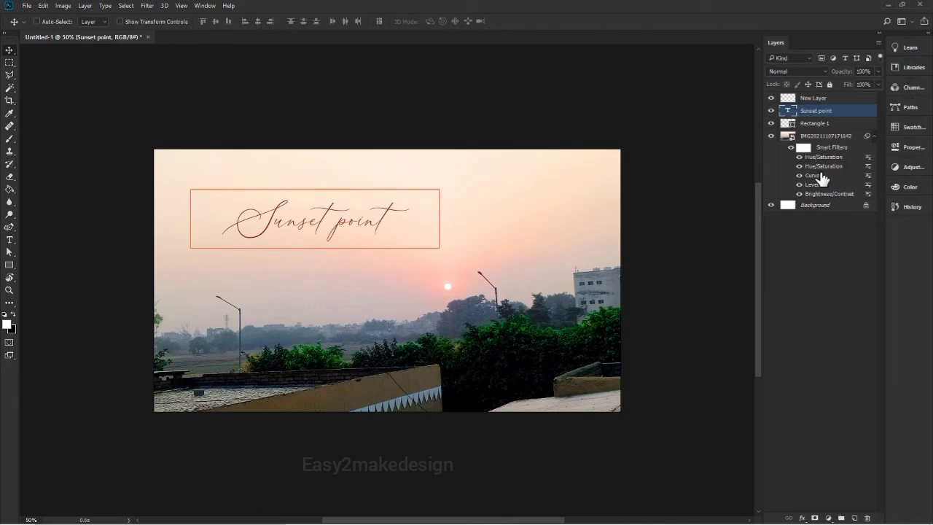
- Select the sunset photo layer in the layer stack
{"action": "left_click", "coordinate": [818, 139]}
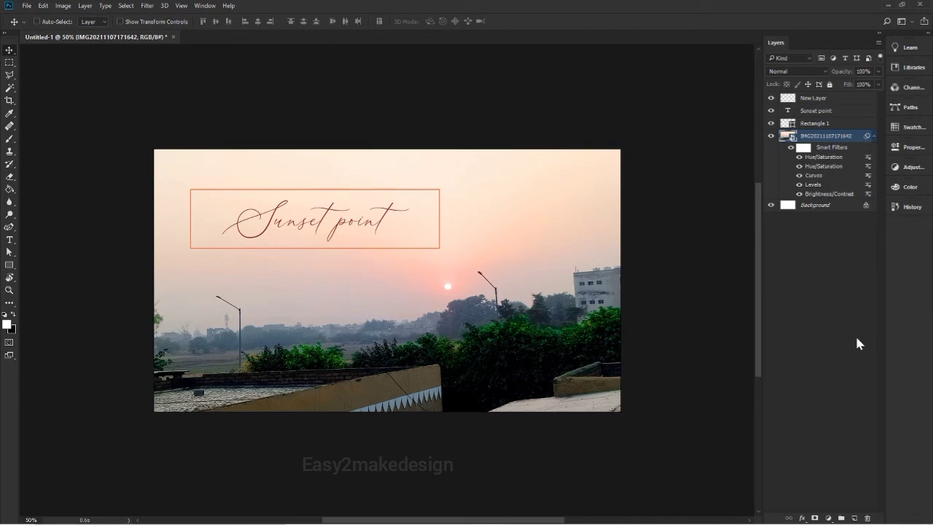